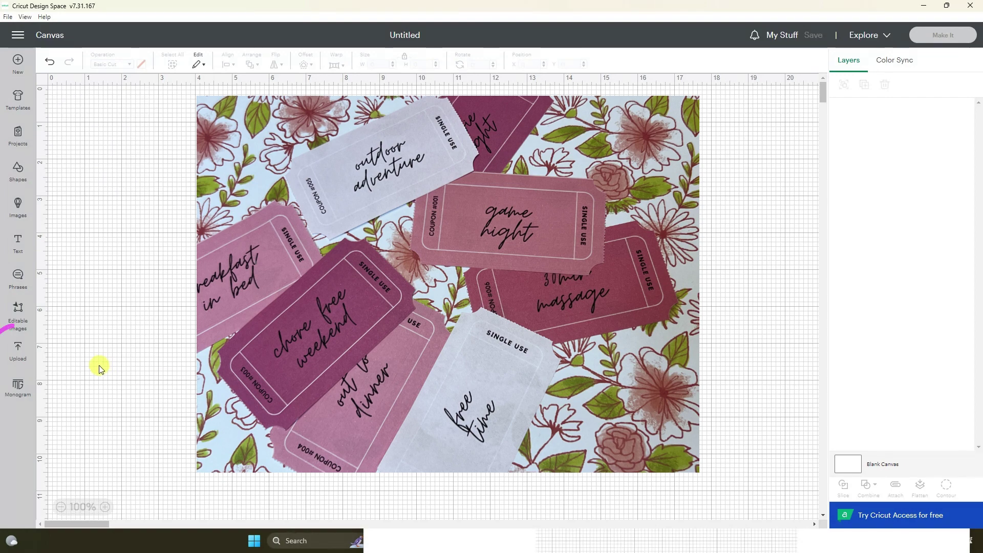
Step: Upload the Coupons image from Downloads and set its image type to Complex
click(24, 355)
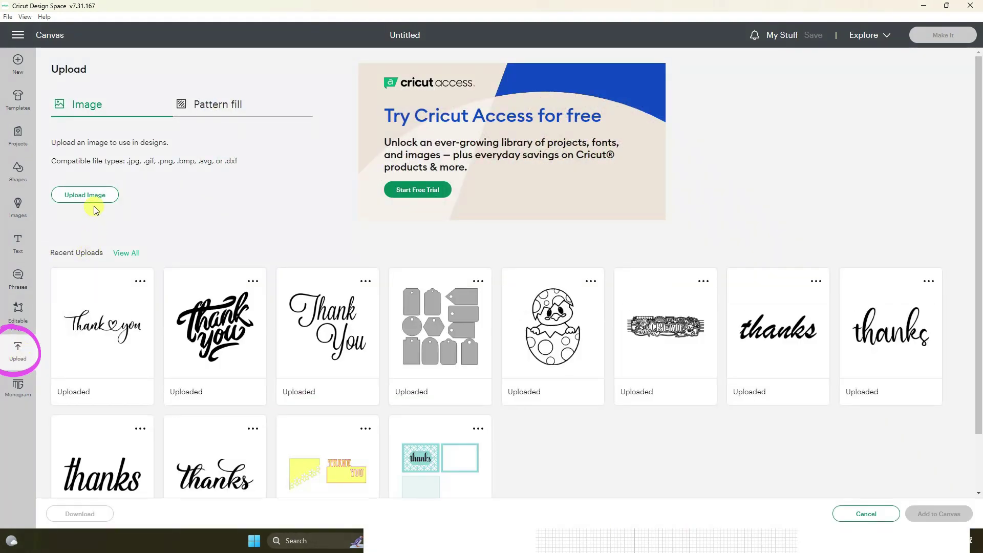
click(89, 195)
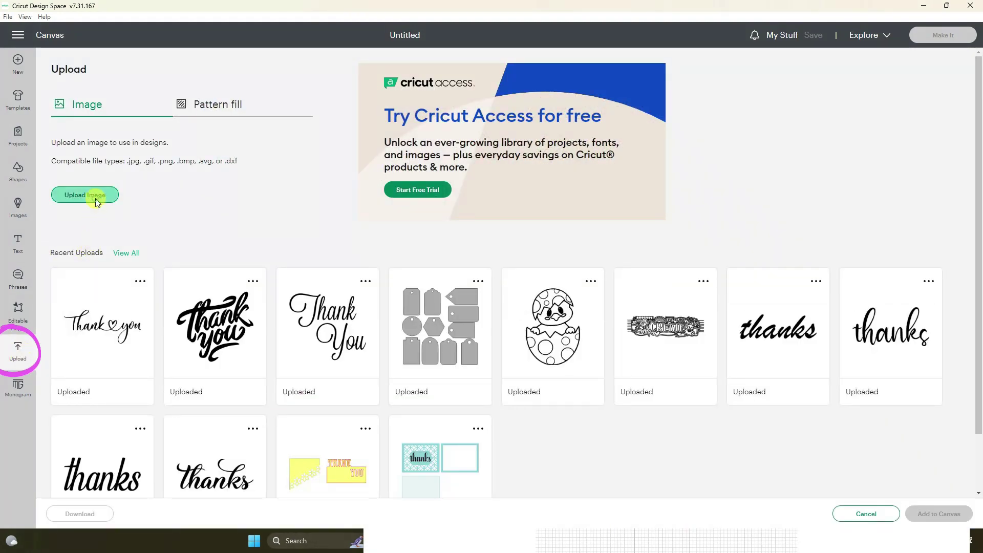
click(503, 270)
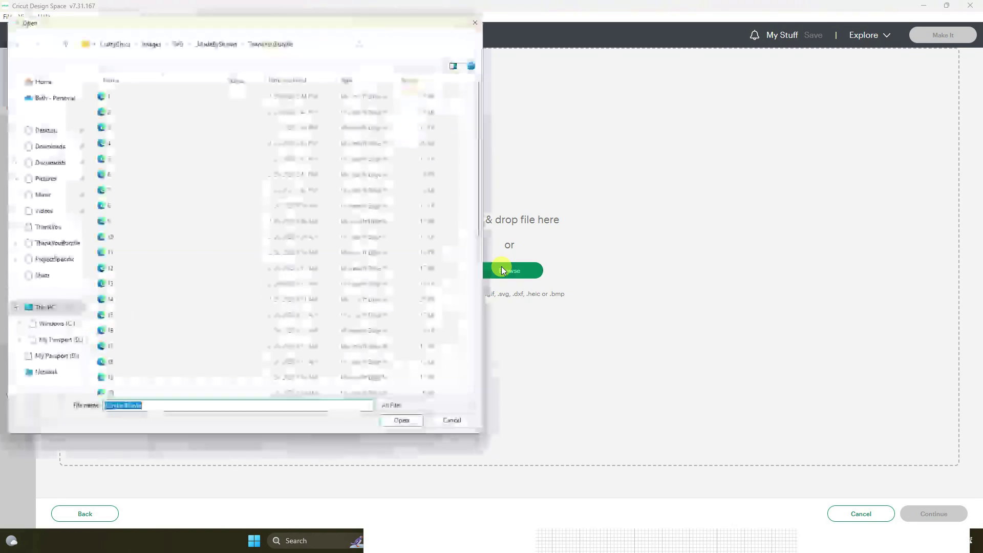
click(46, 145)
click(123, 106)
double_click(124, 105)
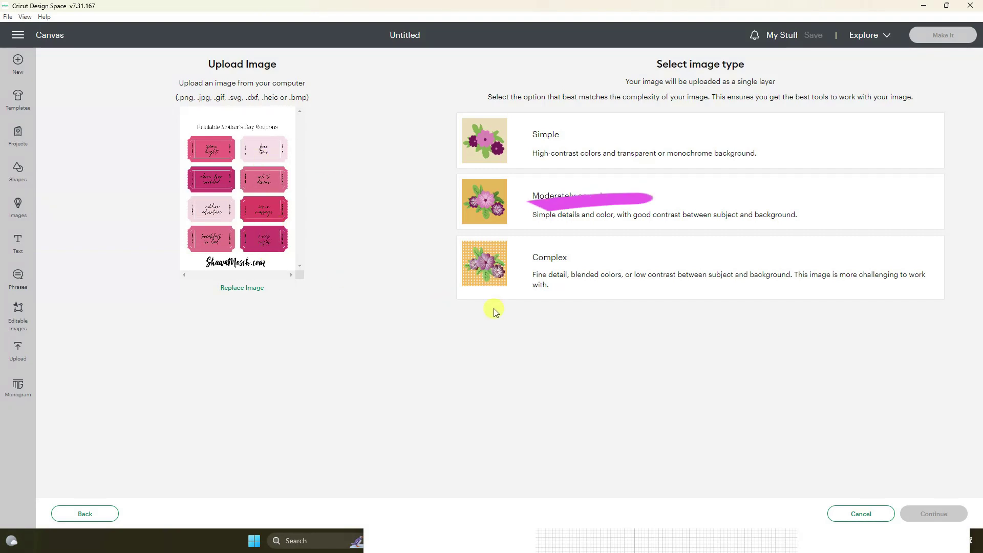
click(484, 261)
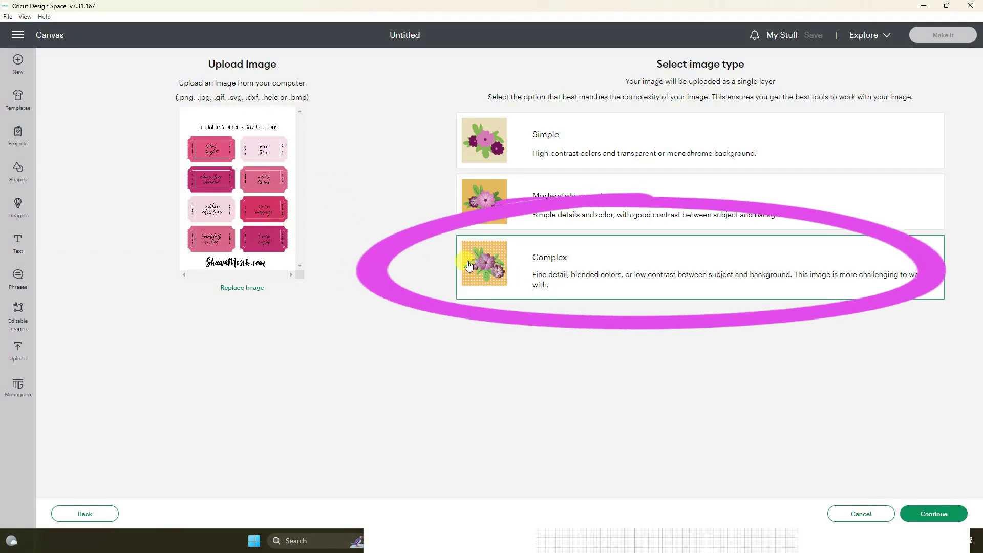
Step: Remove the white background, then erase the title and website watermark with a size-34 eraser
click(952, 517)
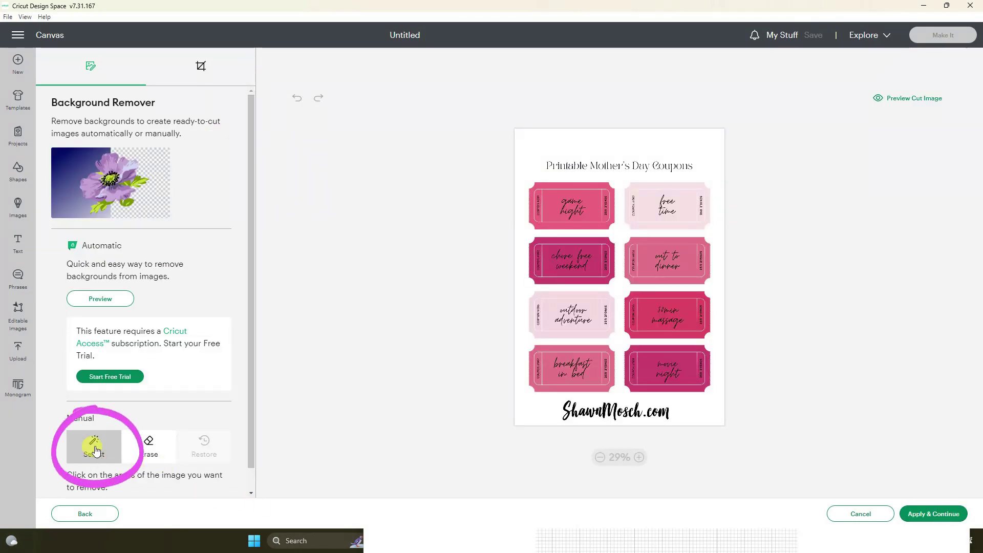
click(543, 151)
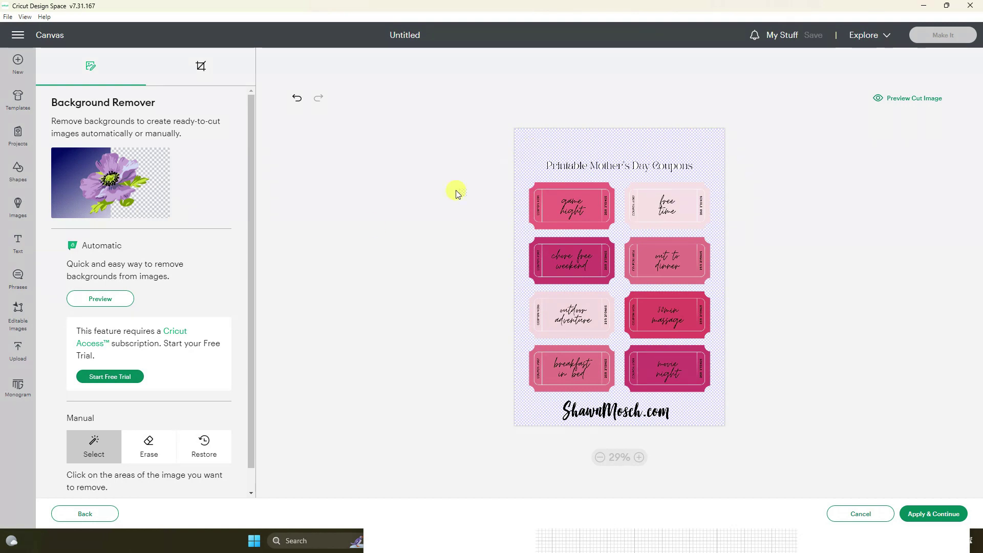
click(140, 451)
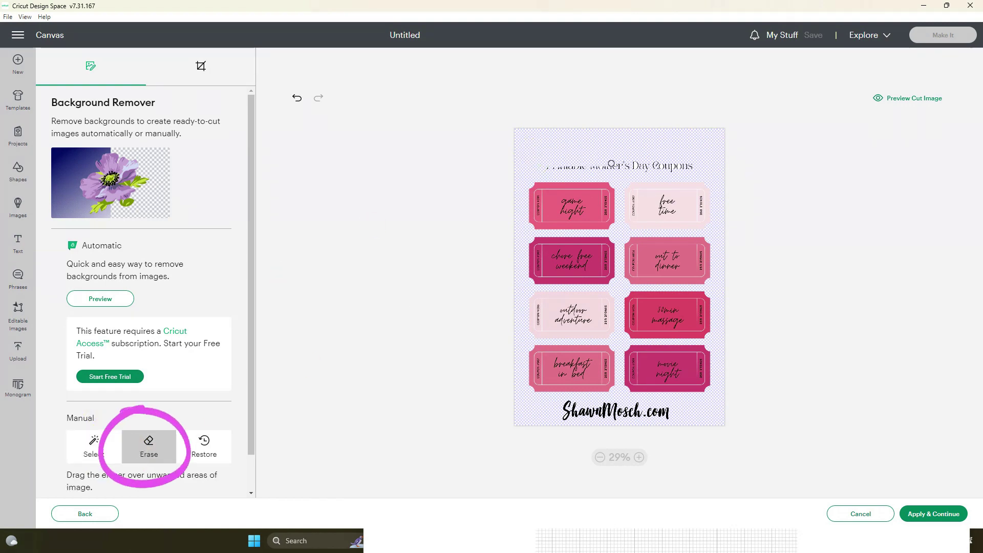
scroll(167, 297, down, 1)
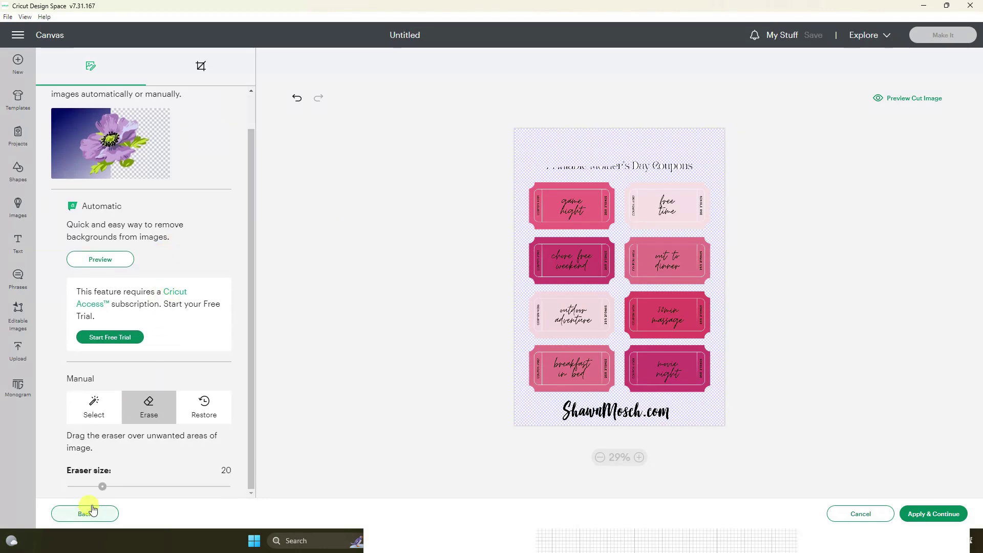
drag(101, 486, 125, 486)
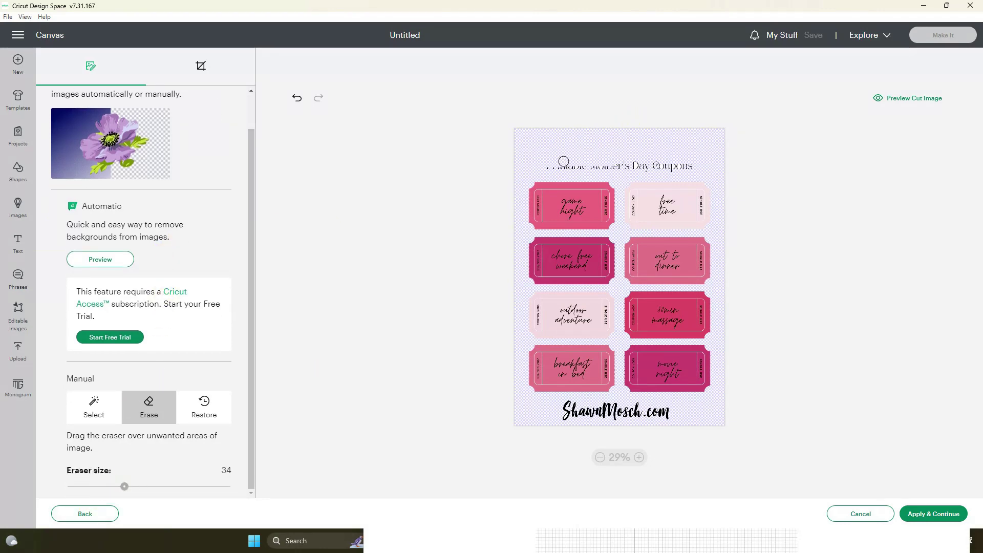
drag(693, 163, 652, 166)
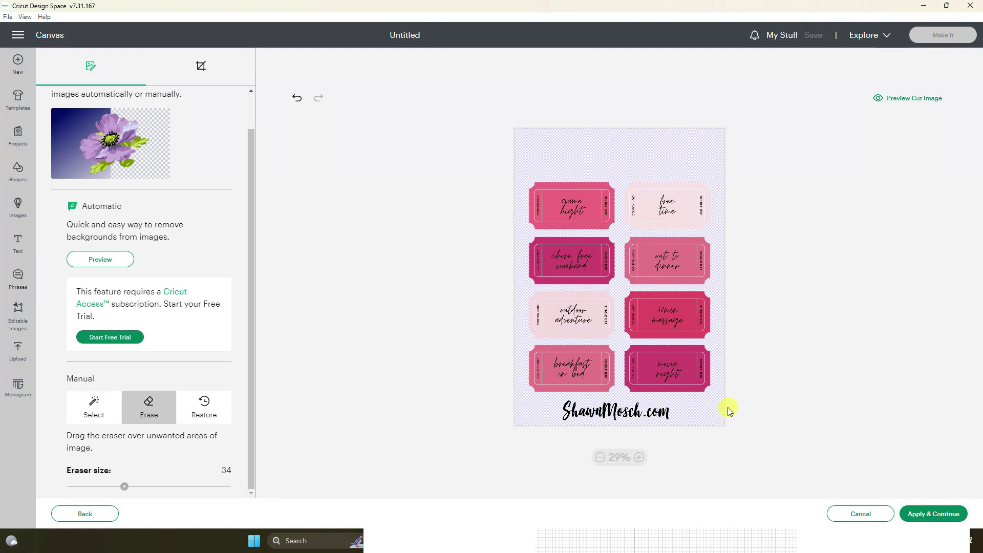
mouse_move(683, 407)
mouse_down()
mouse_move(567, 412)
mouse_move(567, 421)
mouse_up()
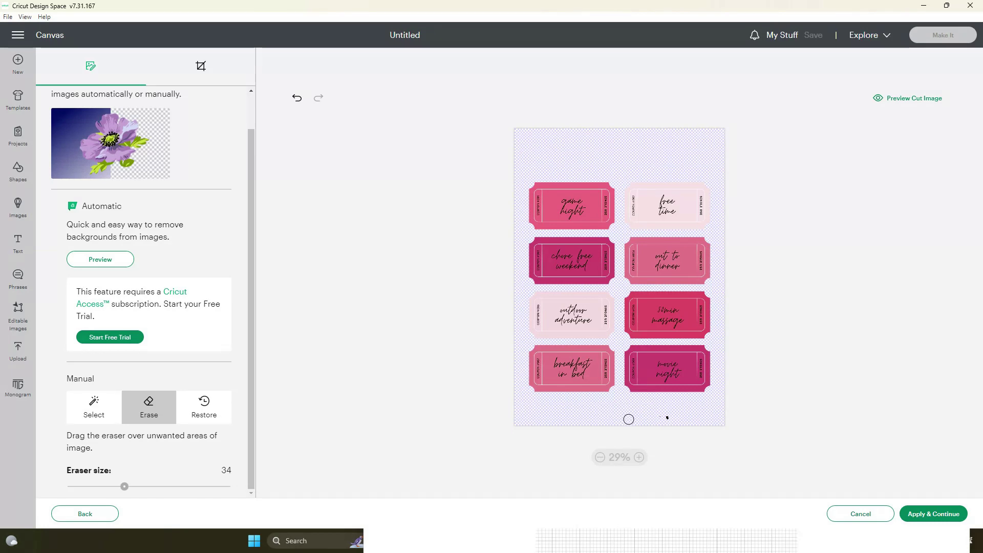
click(933, 514)
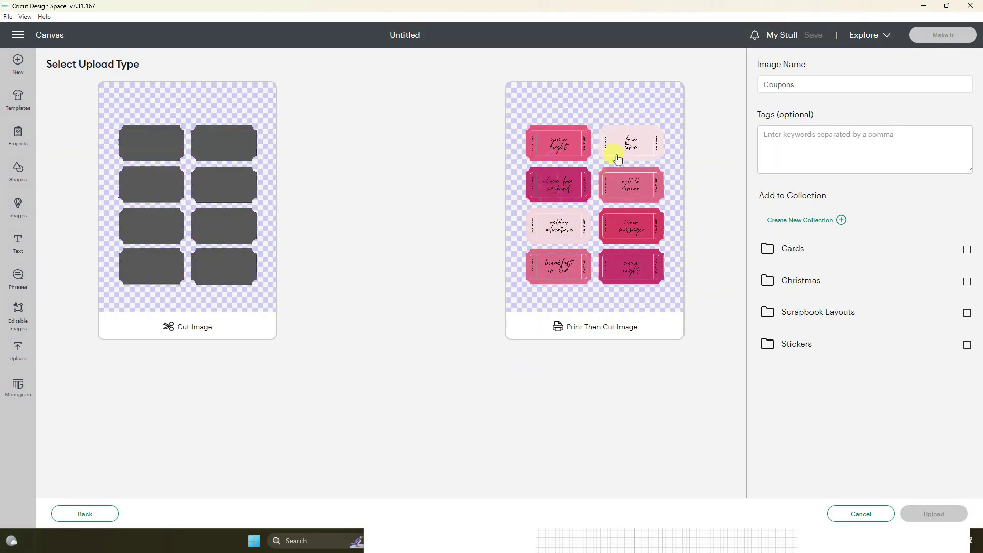
Step: Upload the coupons as a Print Then Cut image and add it to the canvas
click(596, 301)
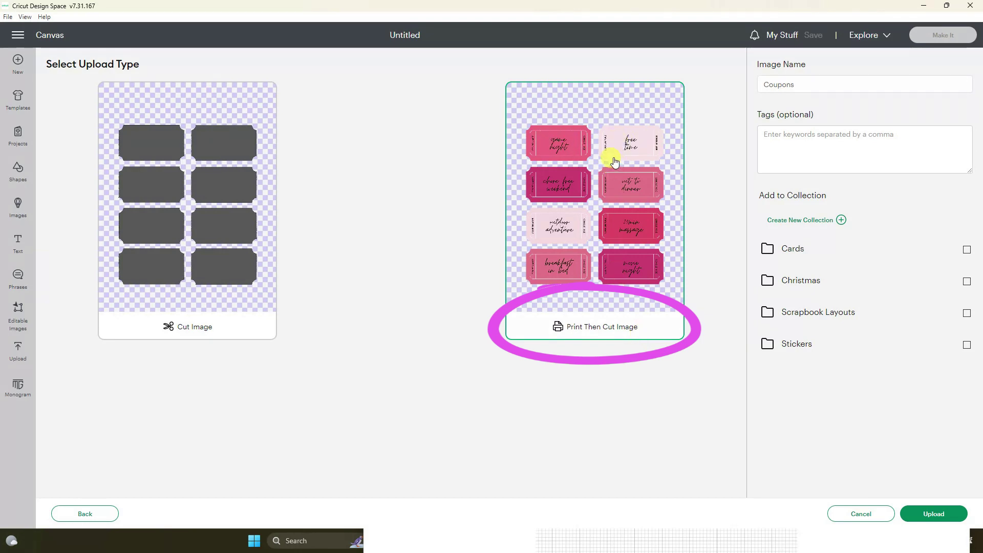
click(925, 517)
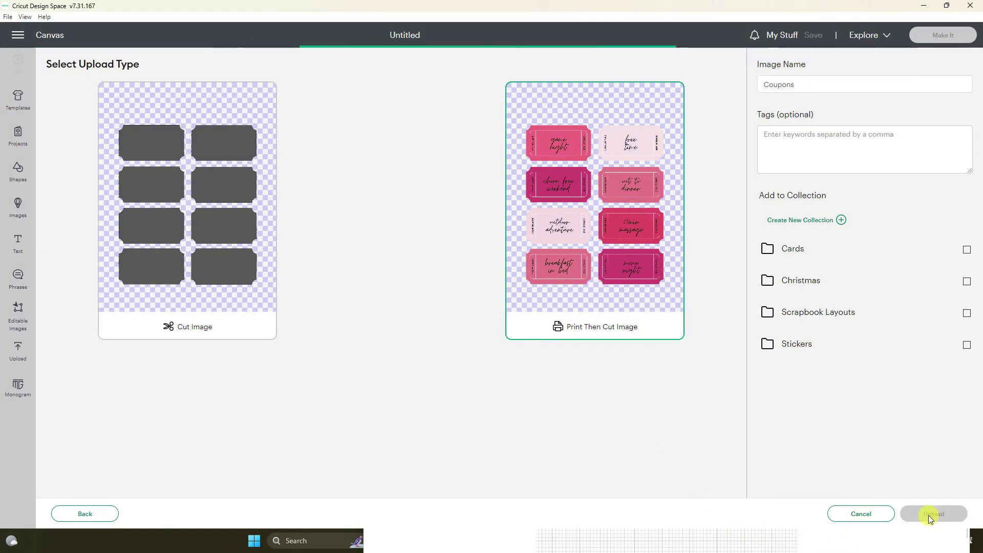
click(100, 317)
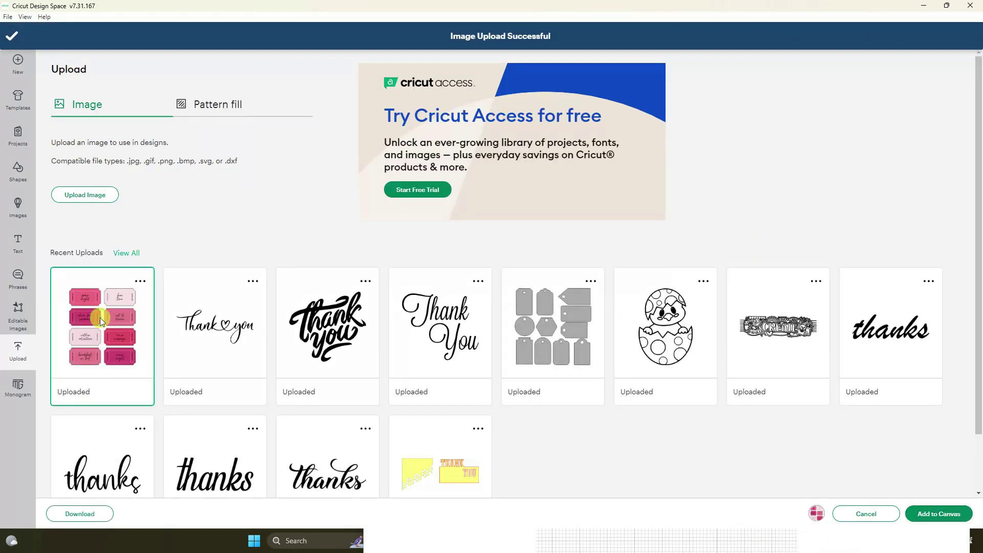
click(938, 514)
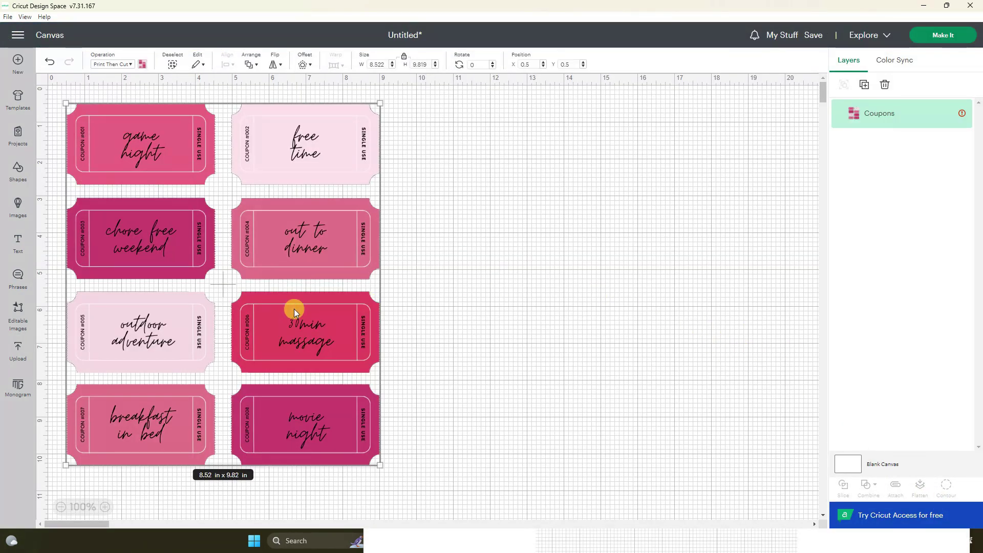
Step: Auto-resize the warned coupons image to 6.82 × 7.86 inches for Letter paper, then Make It
click(950, 117)
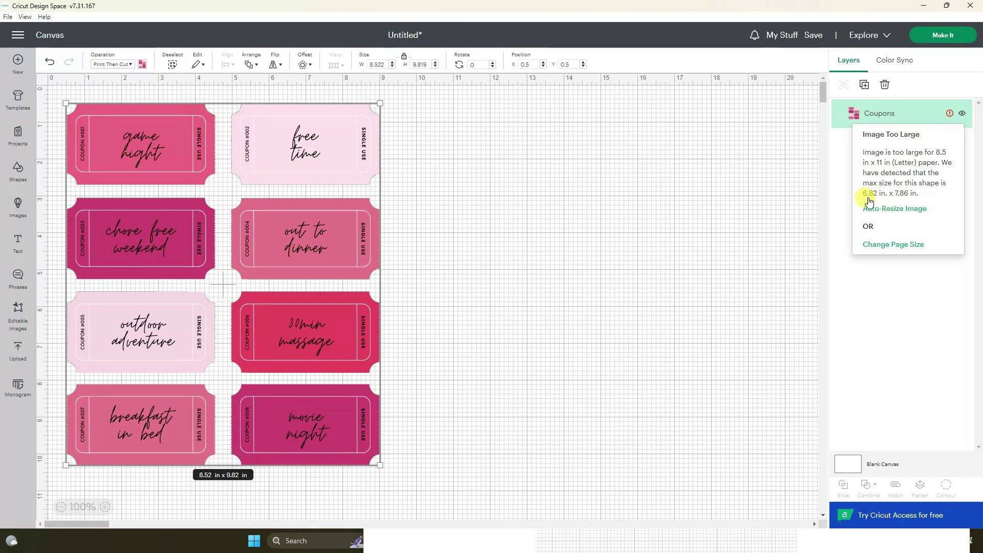
click(905, 214)
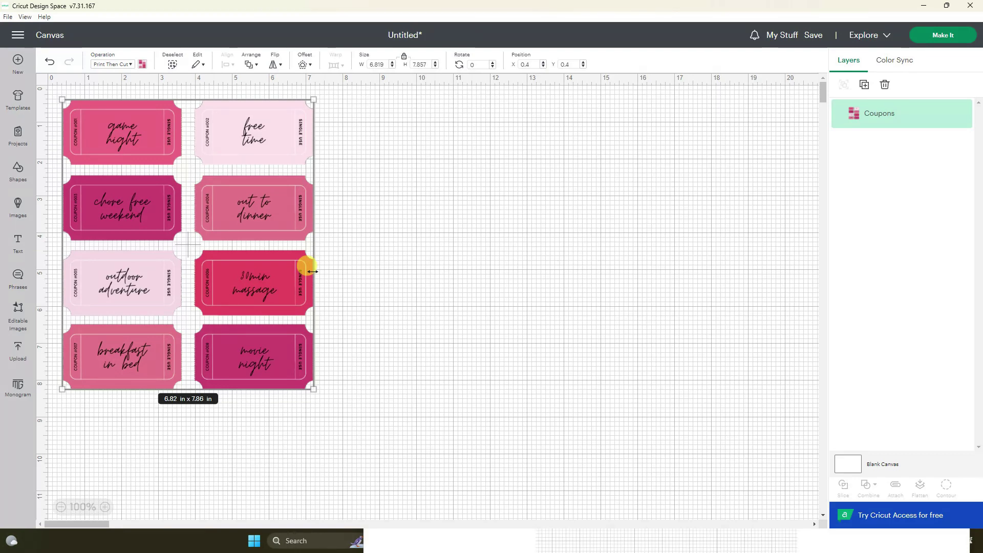
click(952, 36)
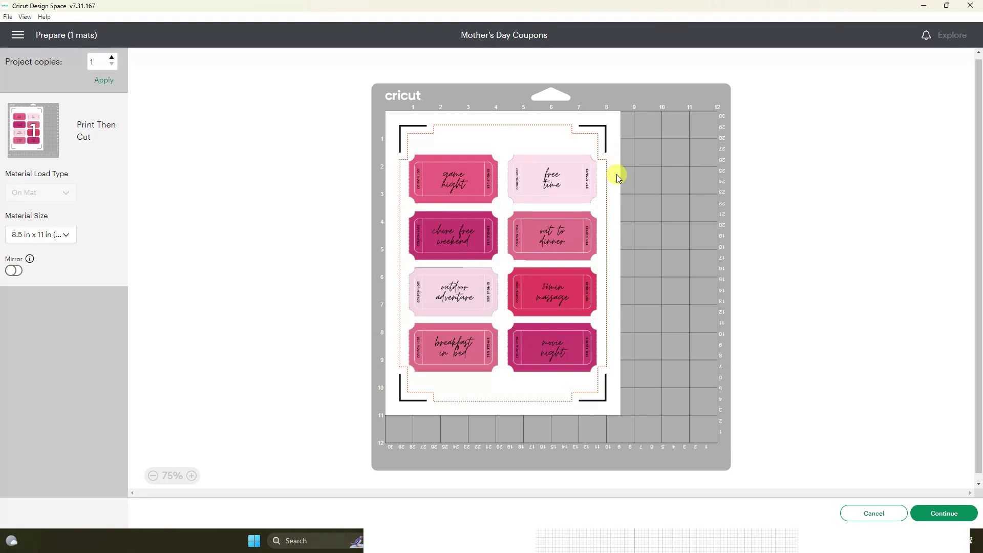
Step: Continue past the Letter mat preview to the coupon print settings
click(947, 513)
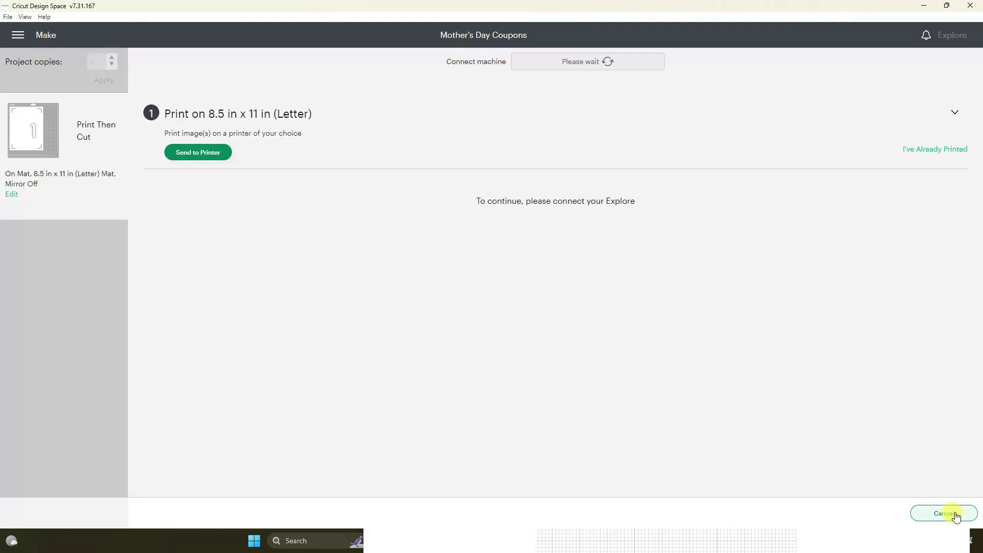
click(198, 155)
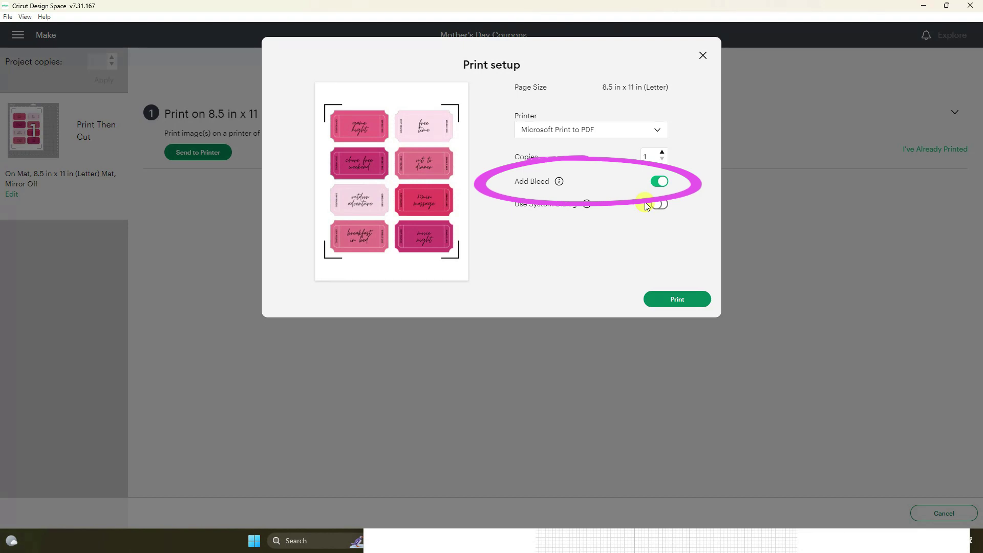
Step: Print the coupon sheet with bleed on the ET-4550 Series (Network) printer
click(585, 128)
click(562, 236)
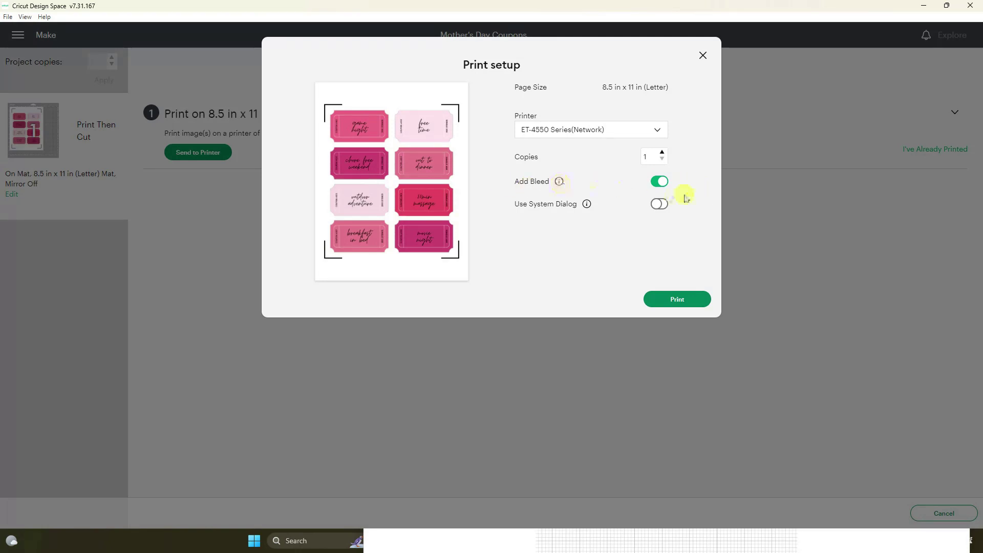
click(680, 301)
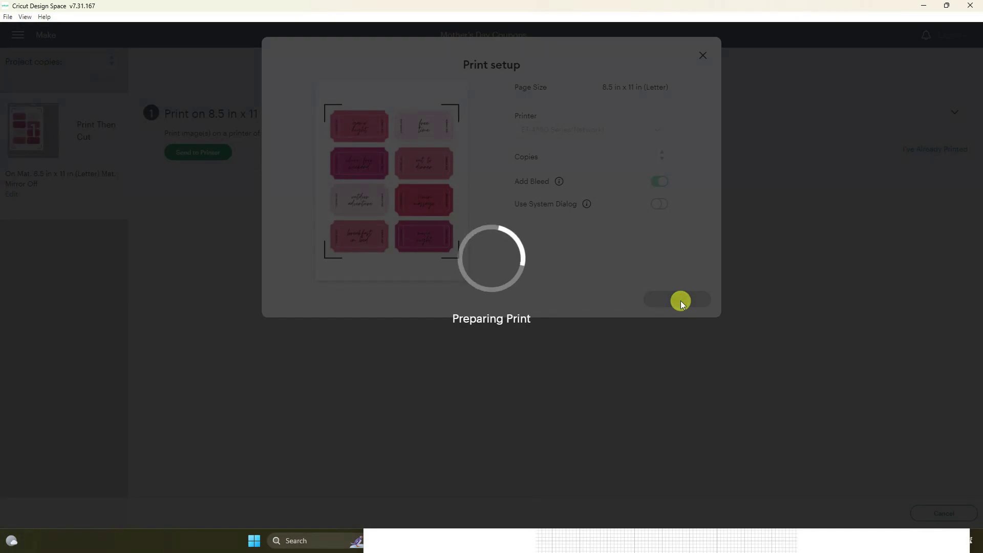